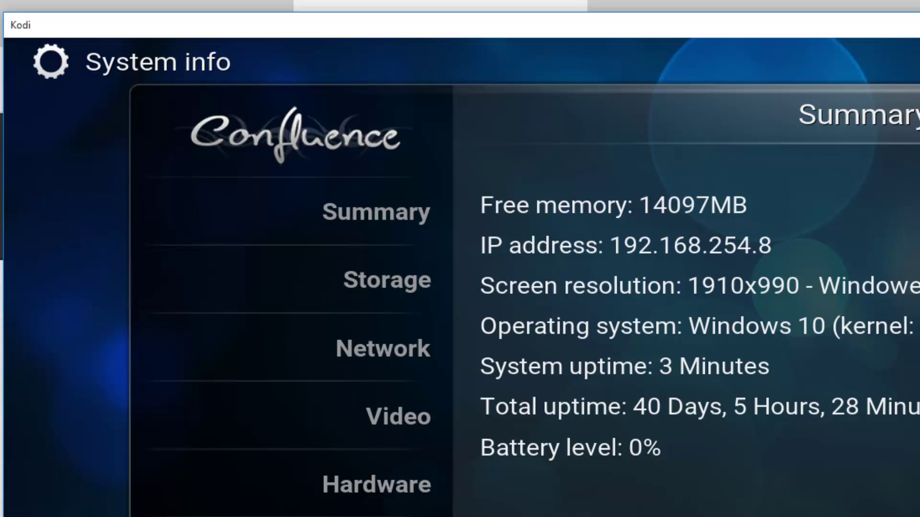
Step: Leave the system info screen and exit Kodi
key(Escape)
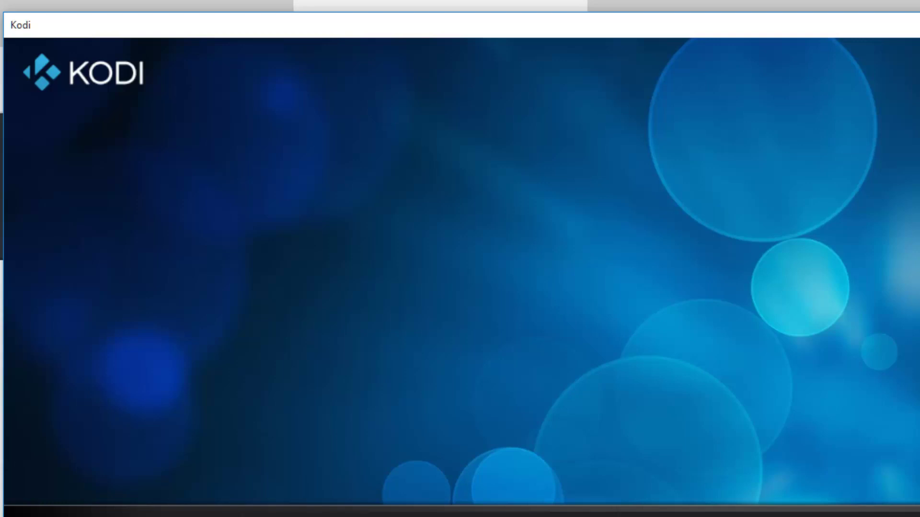
key(s)
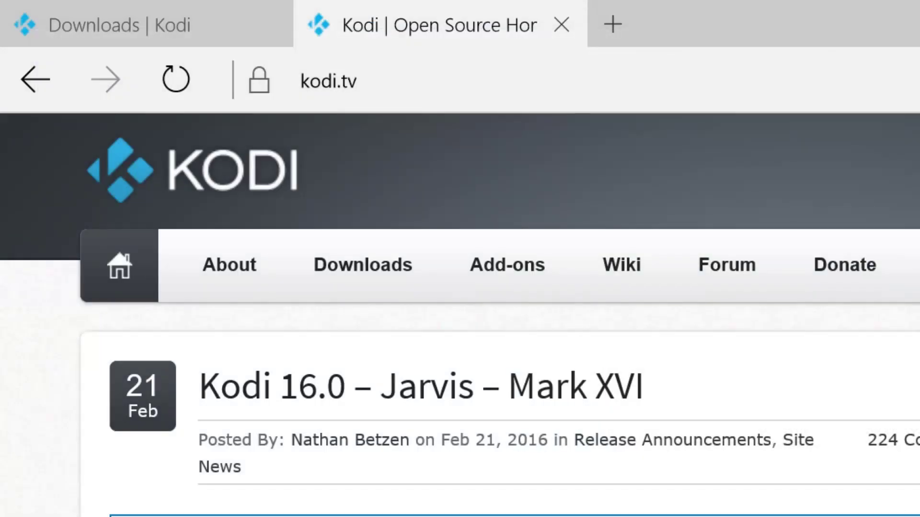
Step: Open the Downloads page of kodi.tv and look through the versions offered for each platform
click(569, 87)
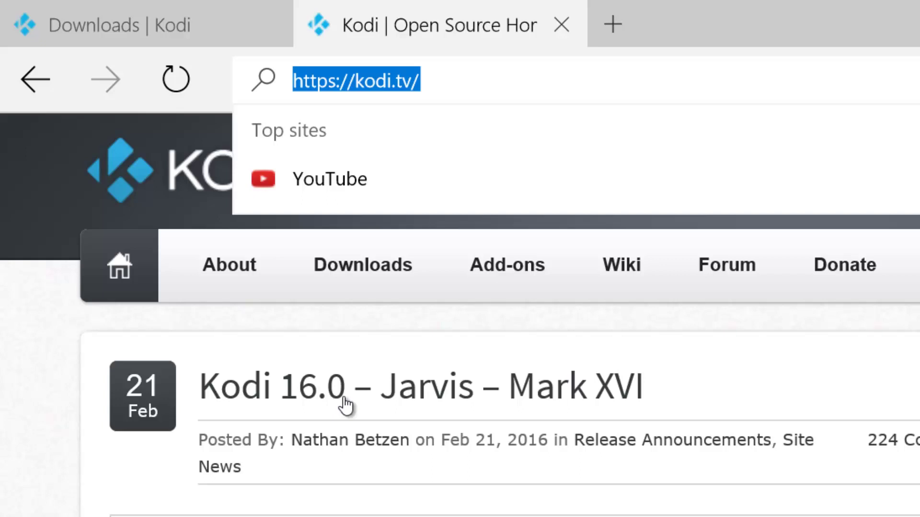
click(401, 277)
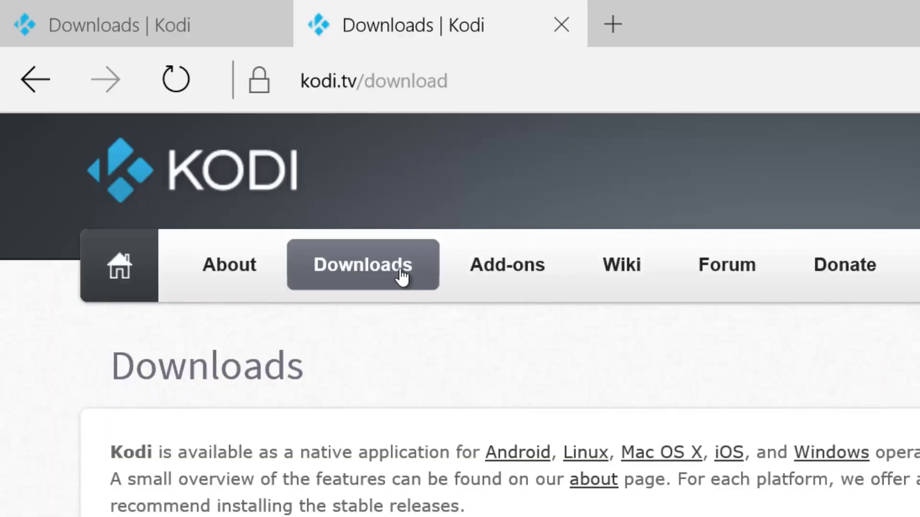
scroll(661, 496, down, 5)
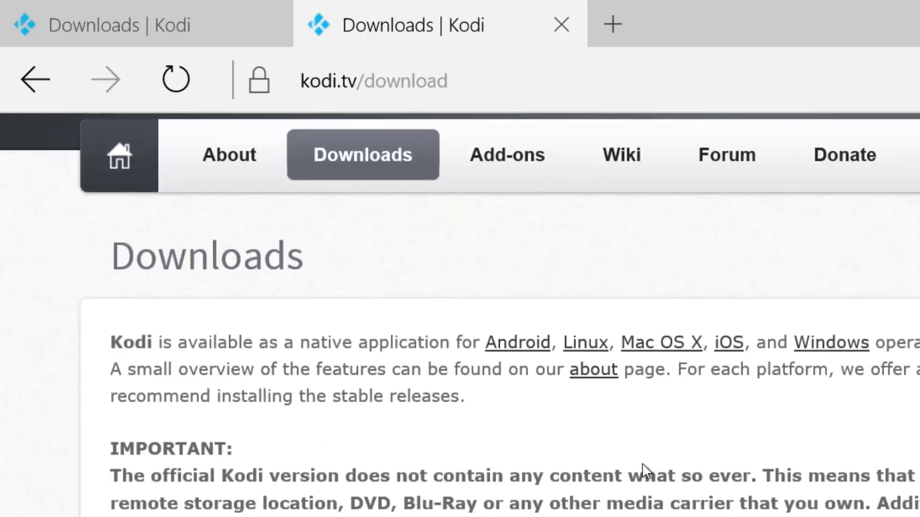
scroll(460, 311, up, 5)
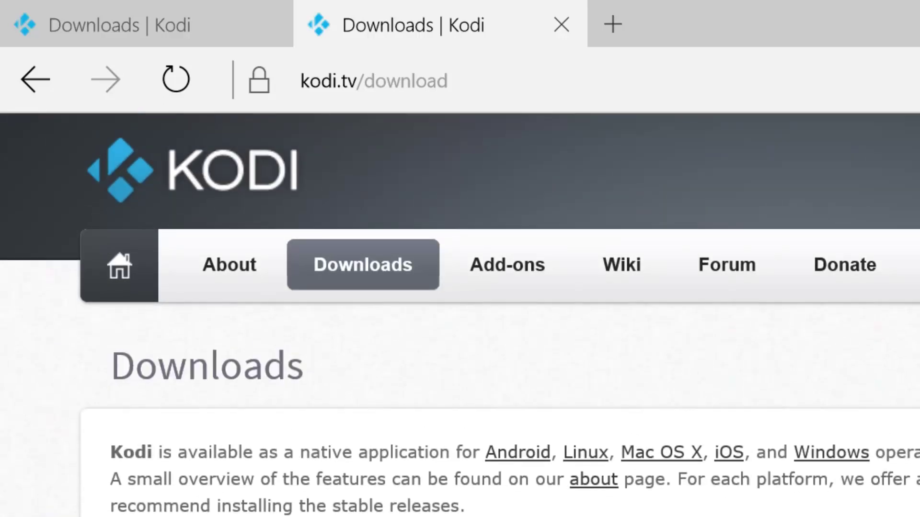
scroll(735, 393, down, 10)
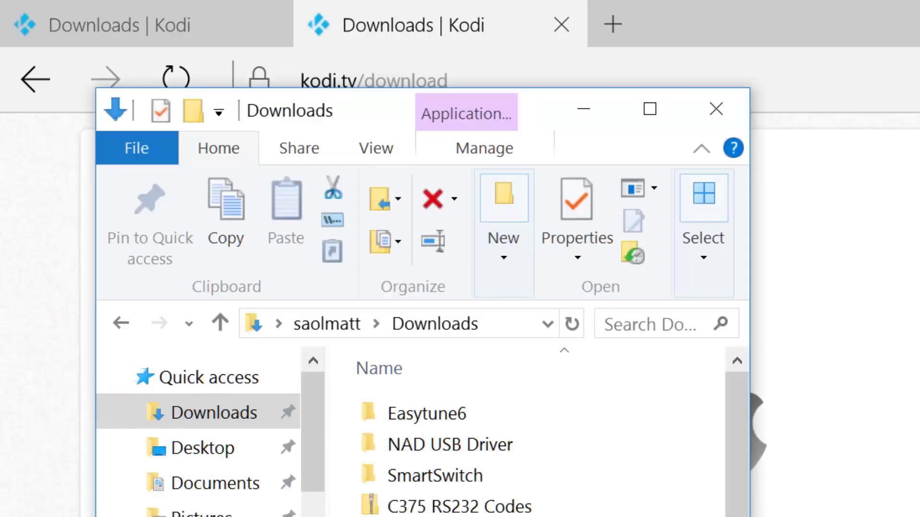
Step: Maximize the Downloads folder window, and open the APPLICATION folder on Media (D:) to show its full path
click(658, 109)
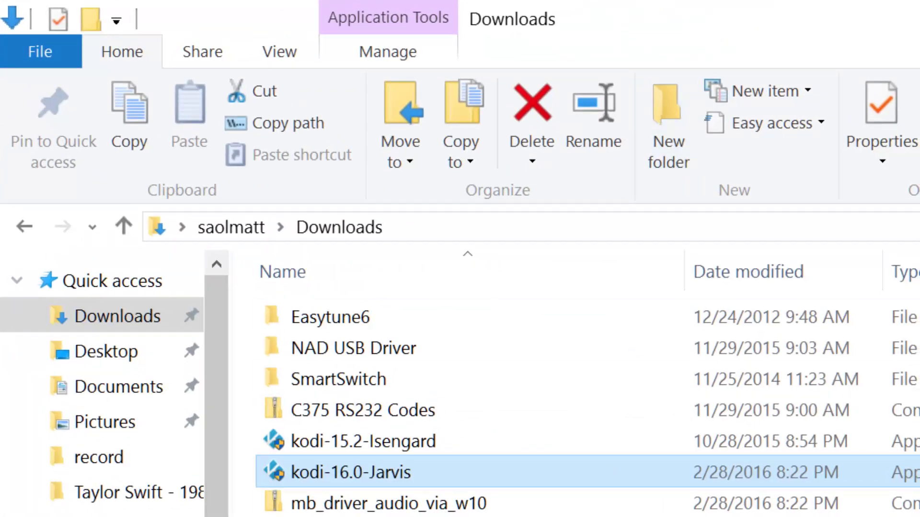
scroll(106, 383, down, 5)
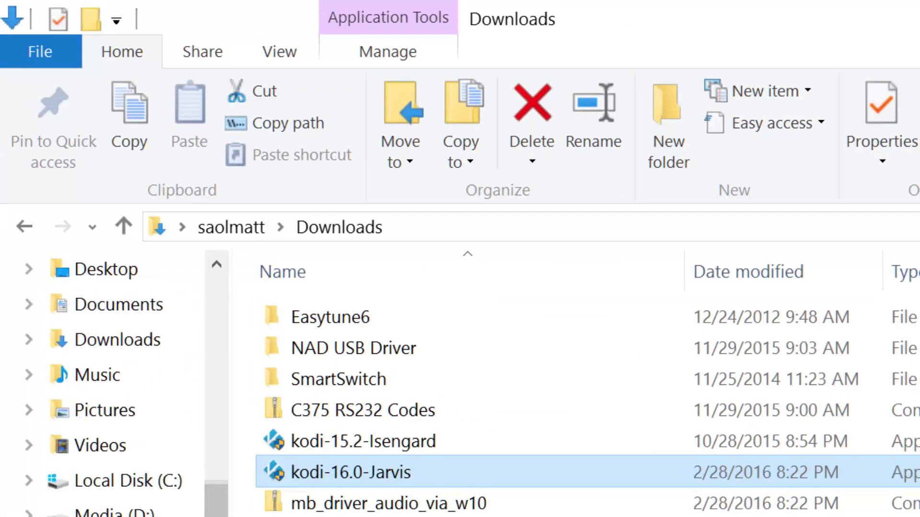
click(112, 510)
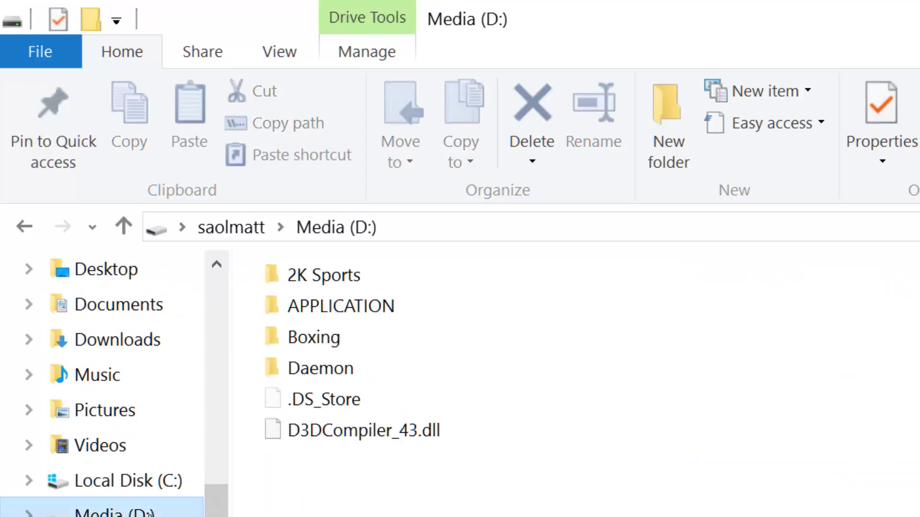
double_click(362, 309)
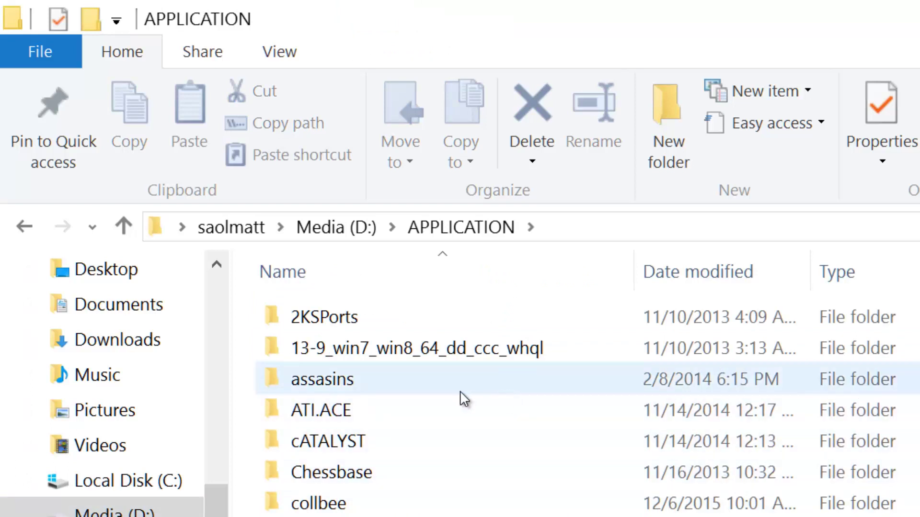
click(599, 225)
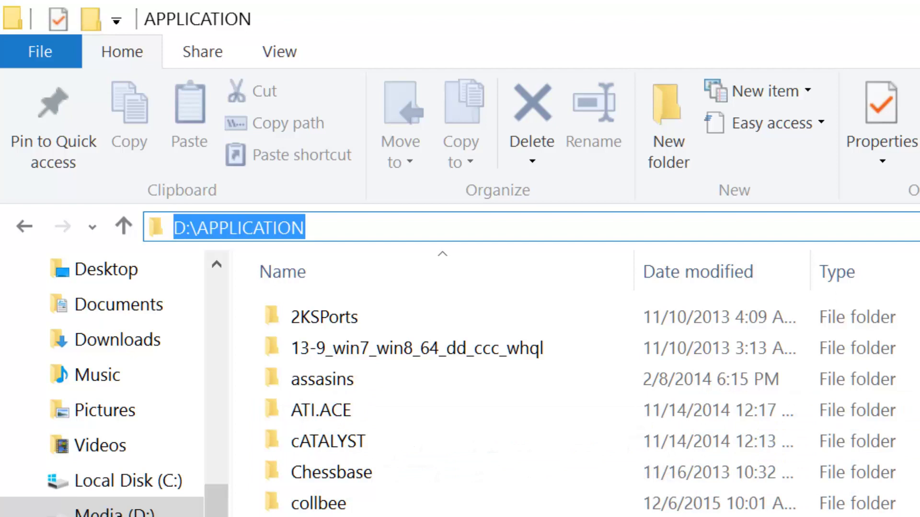
Step: Look through the Program Files (x86) folder on Local Disk (C:) and the folders on Media (D:)
click(136, 485)
double_click(398, 479)
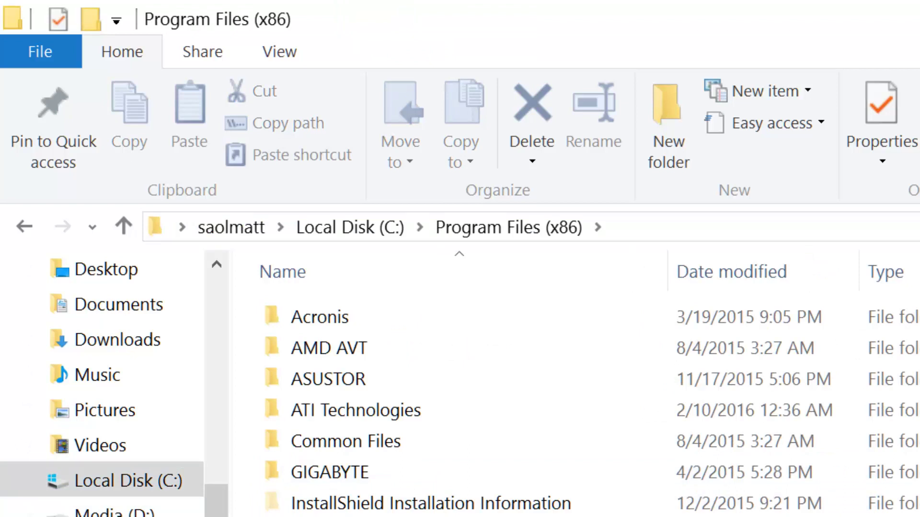
scroll(575, 402, down, 3)
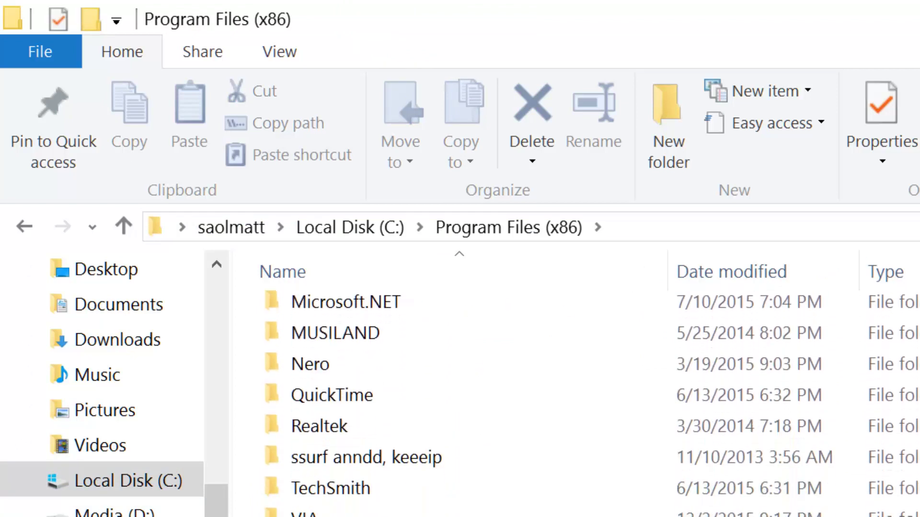
scroll(575, 403, up, 3)
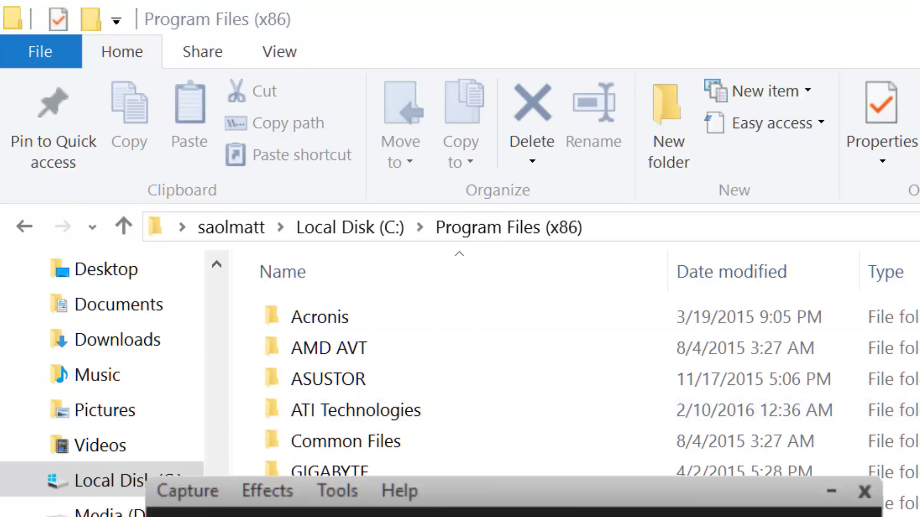
click(113, 512)
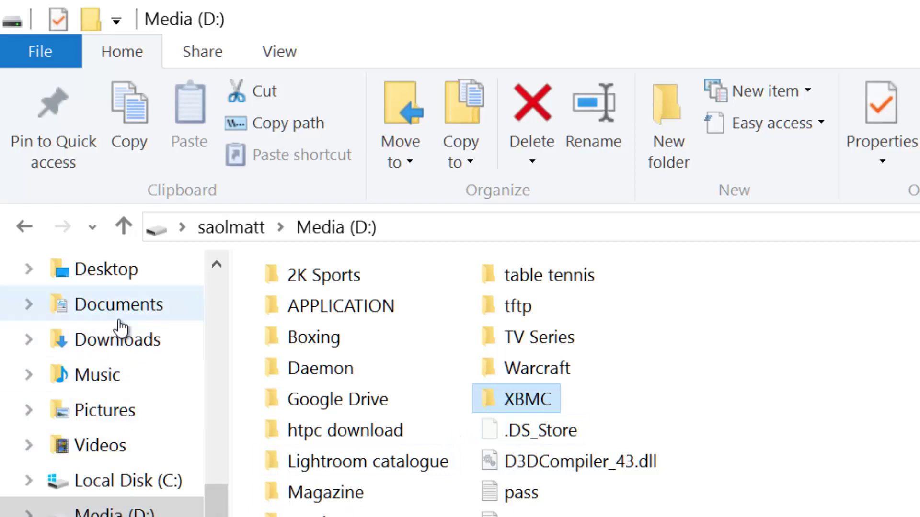
Step: Run the kodi-16.0-Jarvis installer from the Downloads folder and accept its license agreement
click(119, 344)
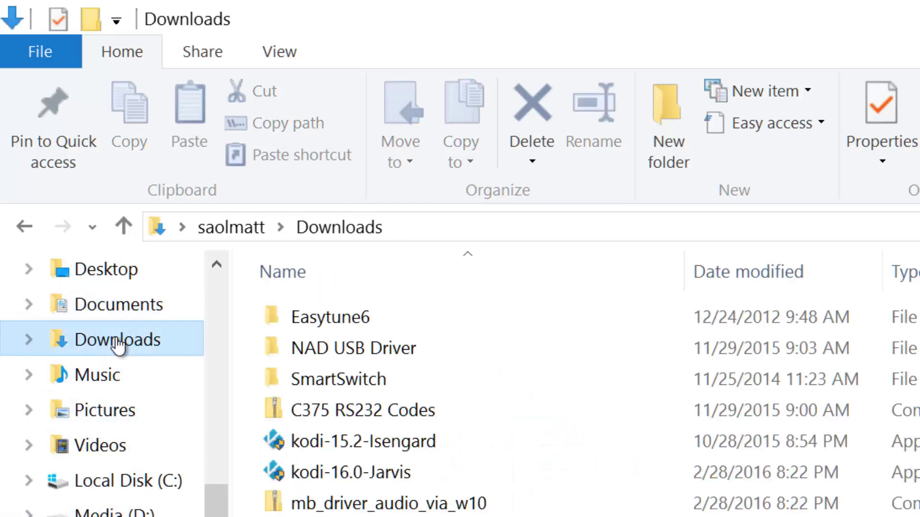
click(354, 473)
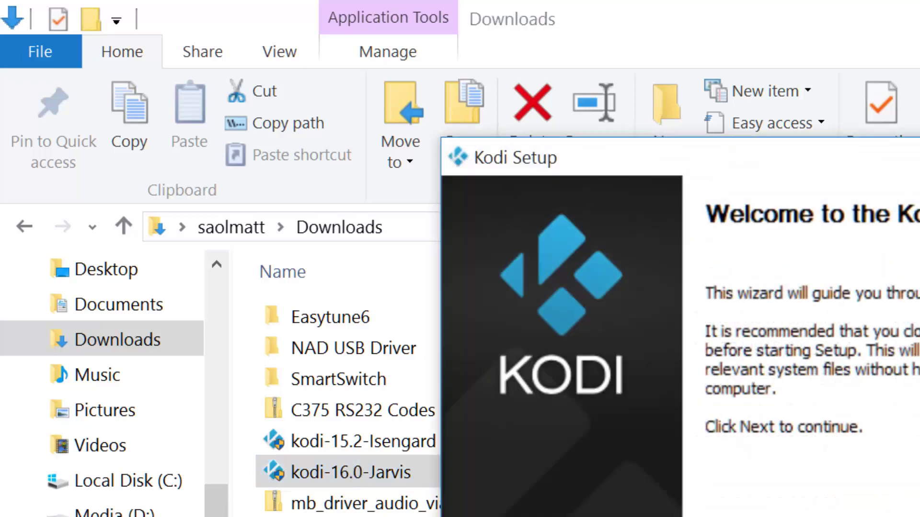
key(Return)
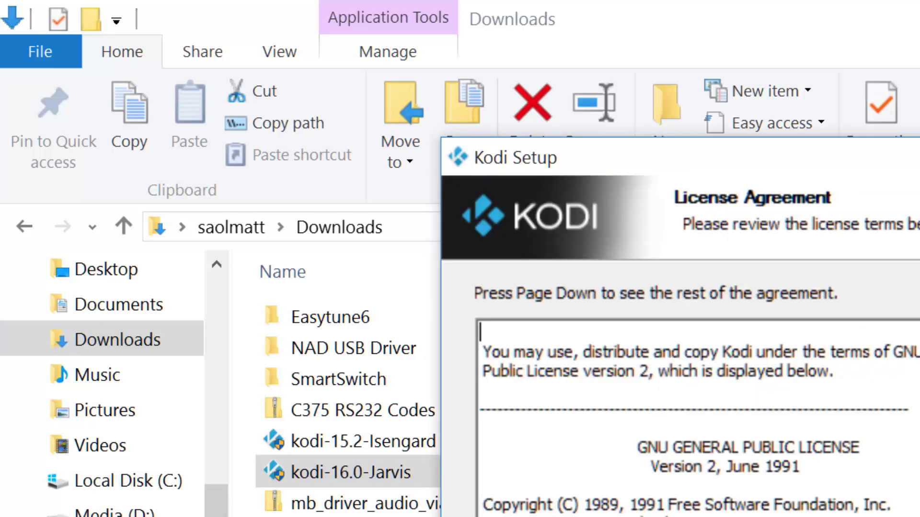
key(Return)
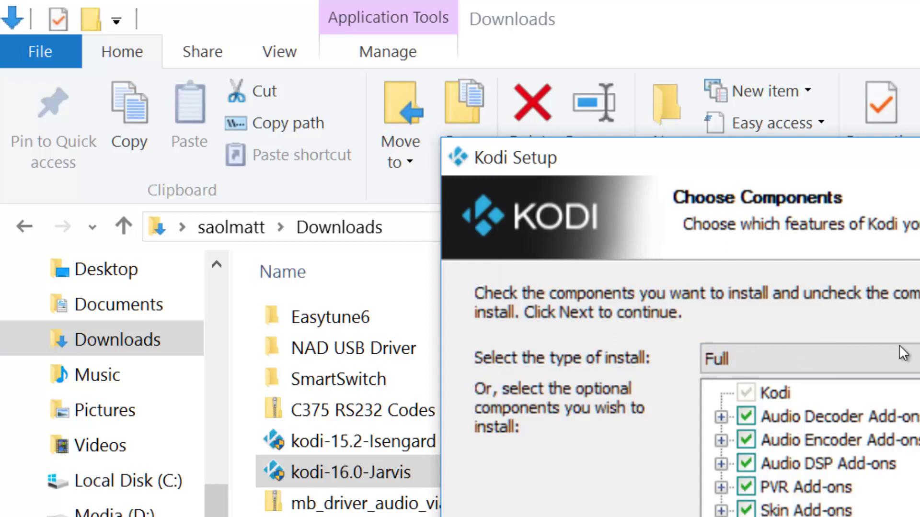
Step: Review the optional components and accept the Full install type
scroll(817, 448, down, 1)
scroll(816, 449, down, 2)
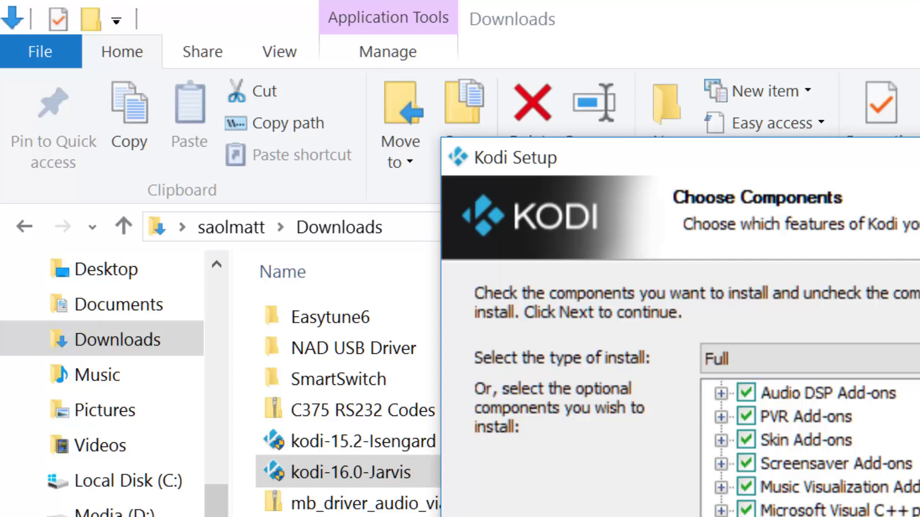
key(Return)
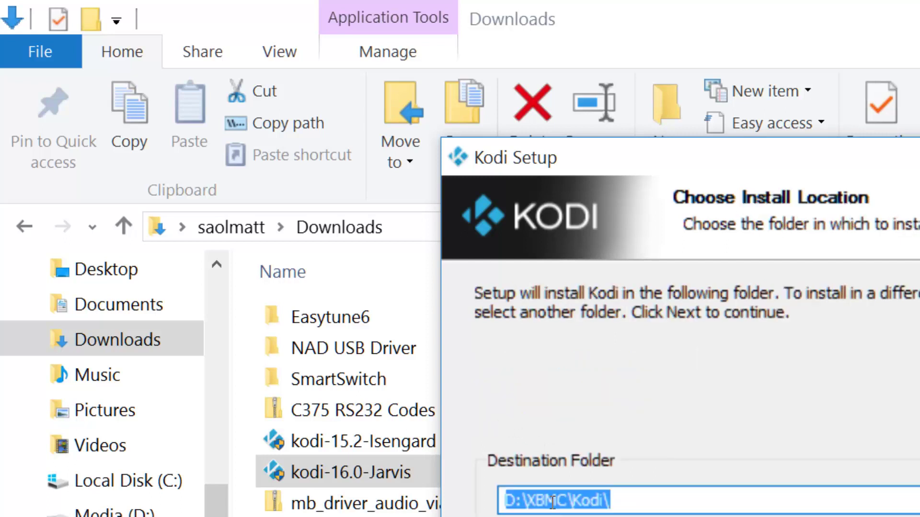
Step: Keep D:\XBMC\Kodi\ as the destination folder and agree to overwrite the previous installation
click(658, 503)
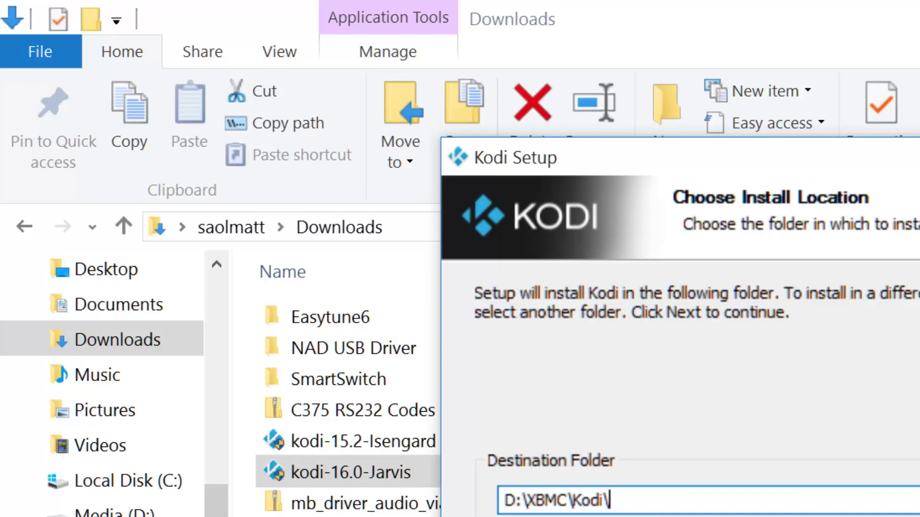
key(Return)
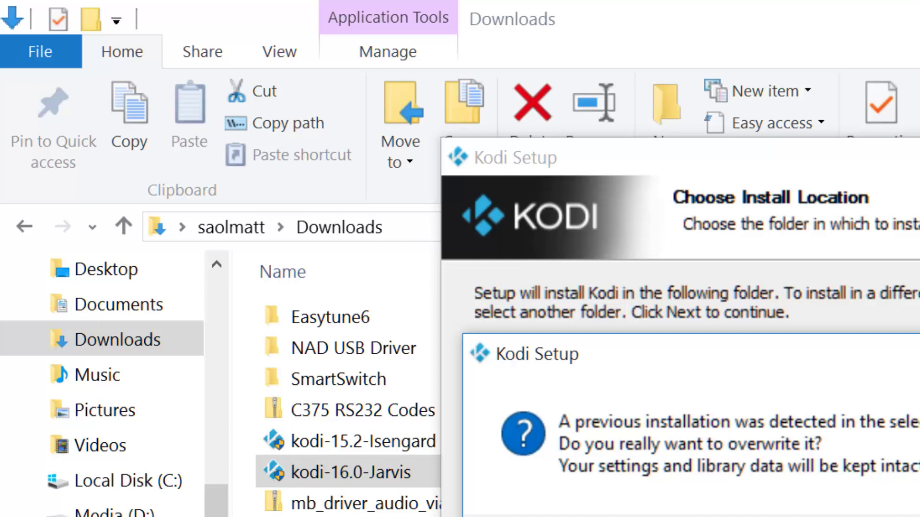
key(Return)
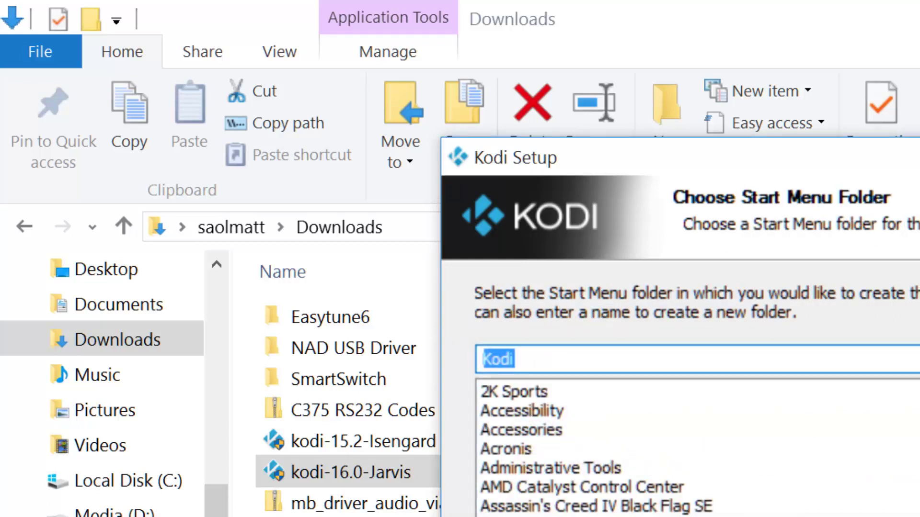
Step: Install with Kodi as the Start Menu folder and finish the setup with the Run Kodi option enabled
key(Return)
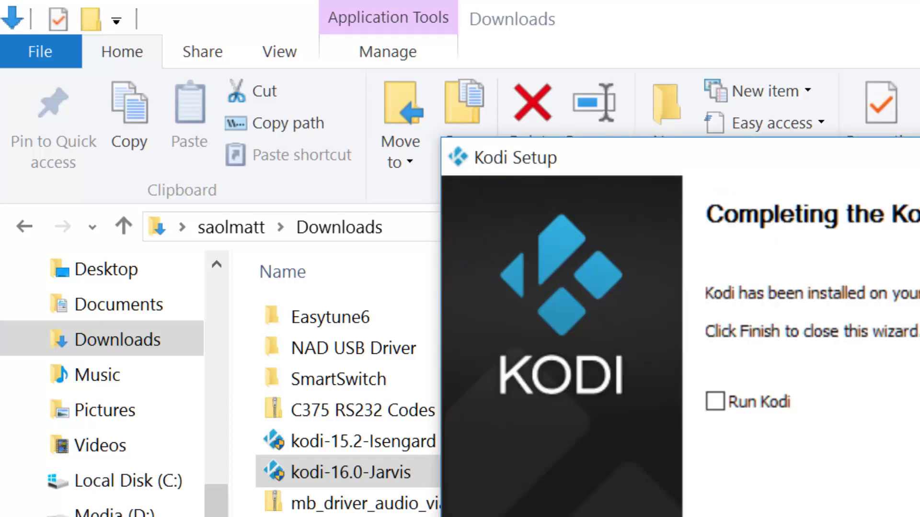
click(714, 402)
key(Return)
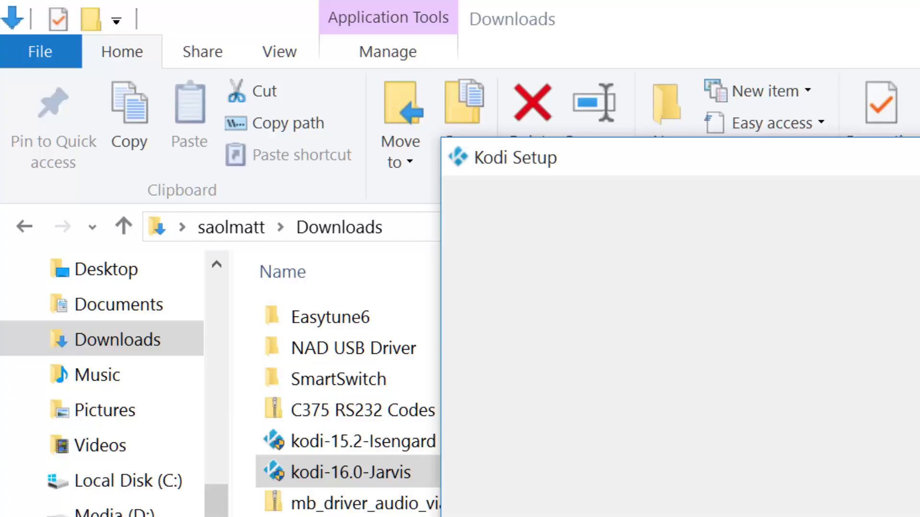